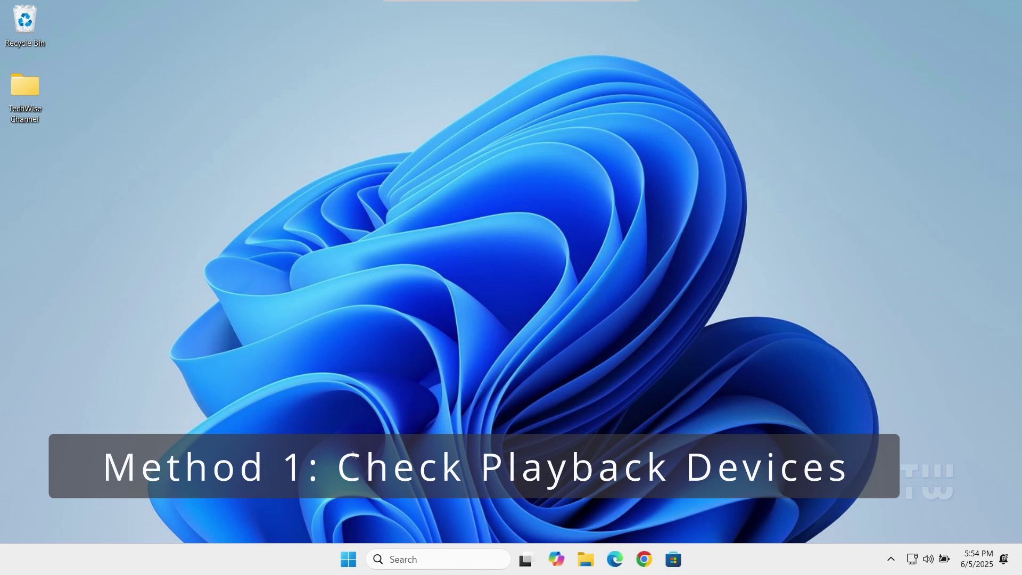
- Search for 'Change system sounds' and open that Control Panel result to reach the Sound dialog
click(418, 557)
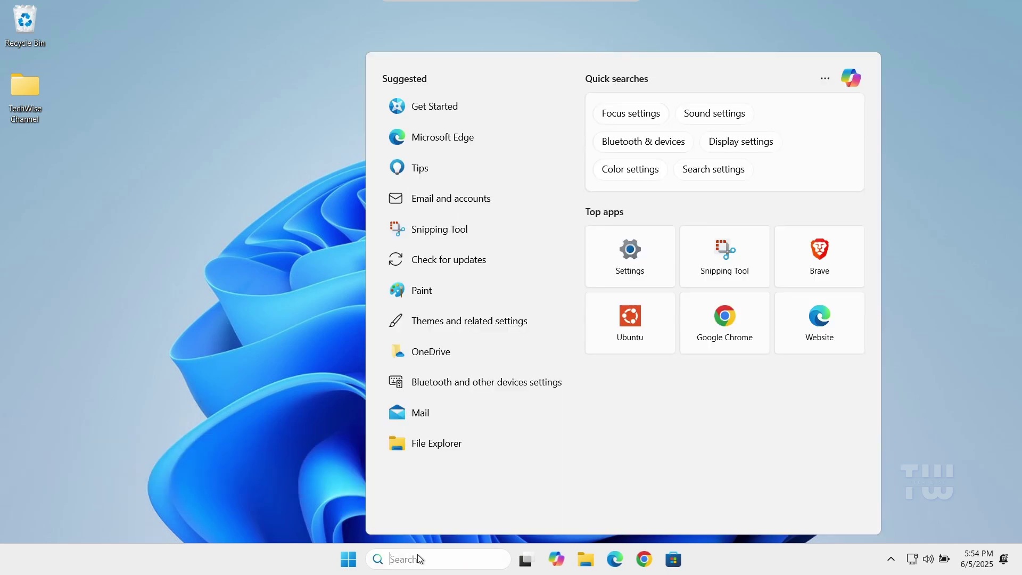
text(Change system sounds)
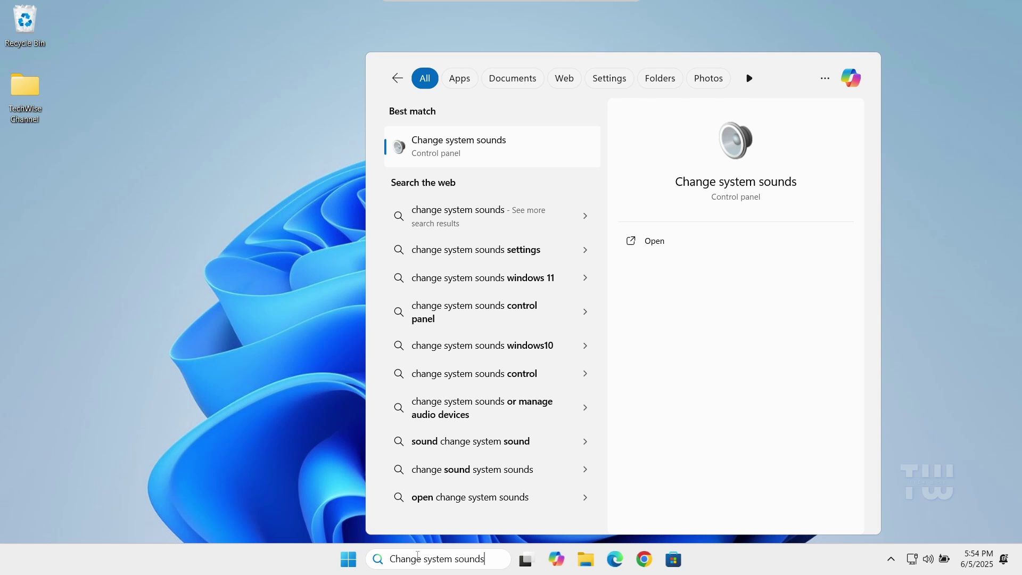
click(467, 157)
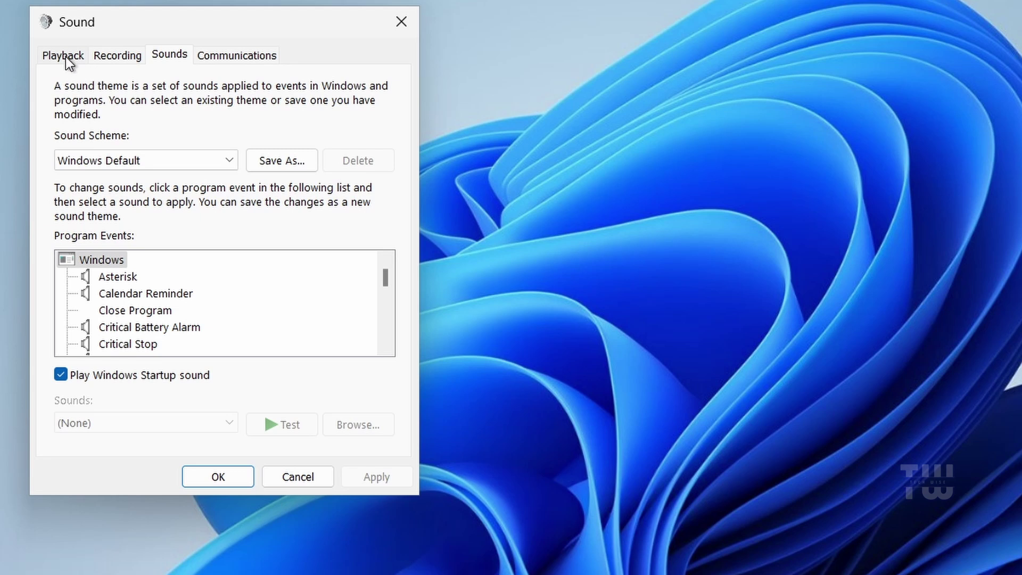
- Enable the disabled Headset Earphone on the Playback tab
click(66, 56)
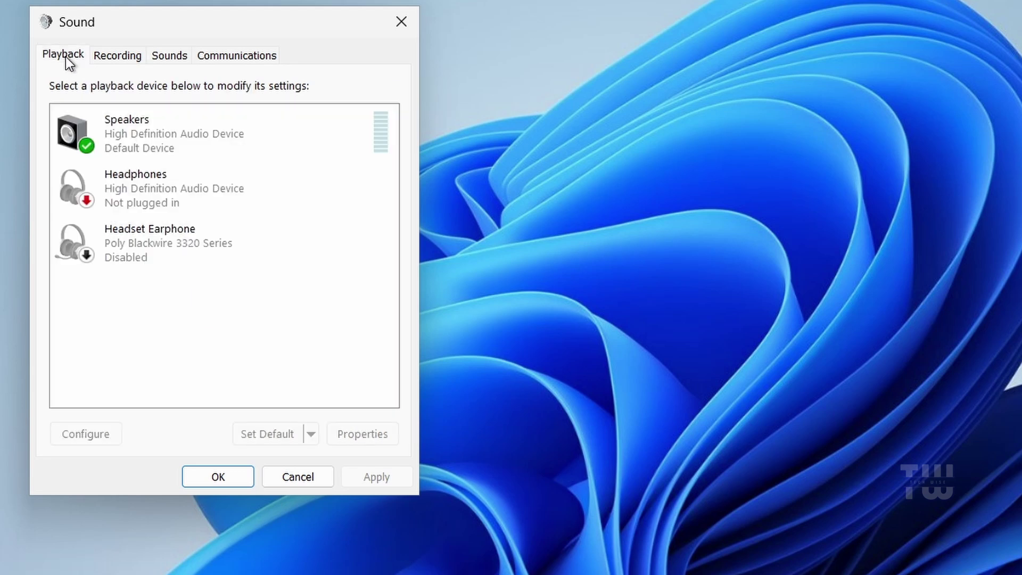
click(178, 244)
right_click(177, 244)
click(242, 275)
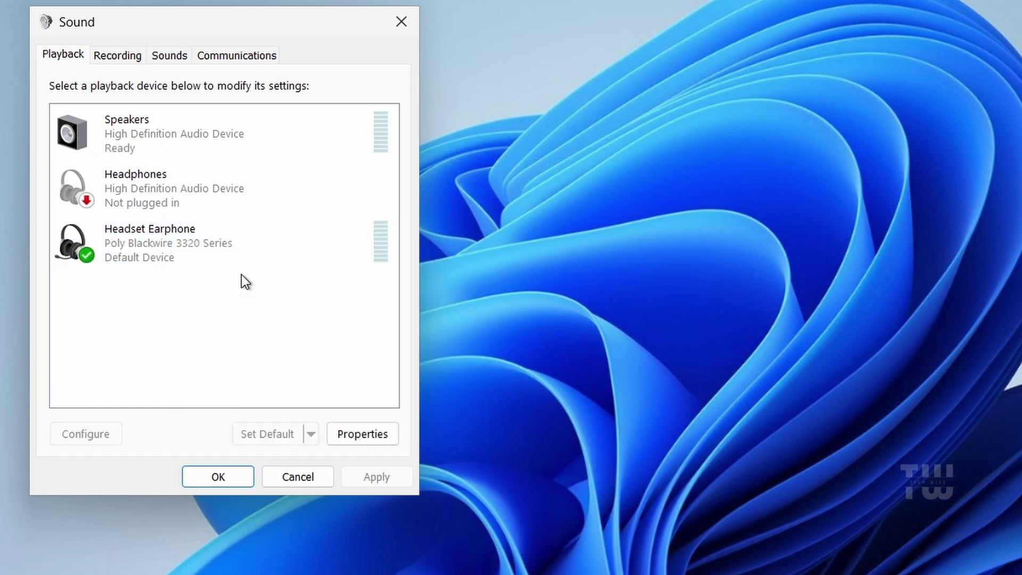
- Raise the Headset Earphone level from 60 to 100, close Sound, and search for Settings
double_click(173, 235)
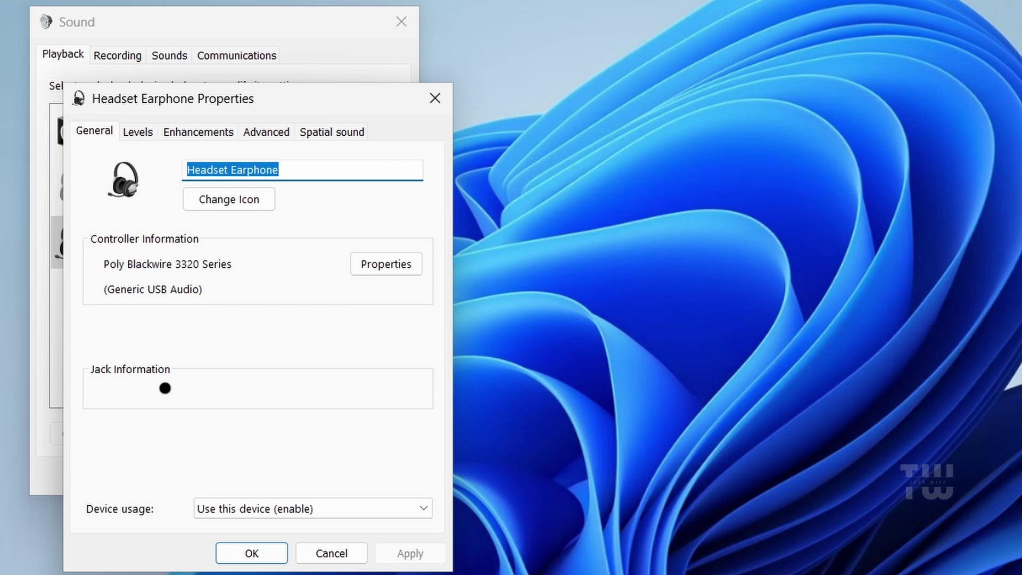
click(134, 134)
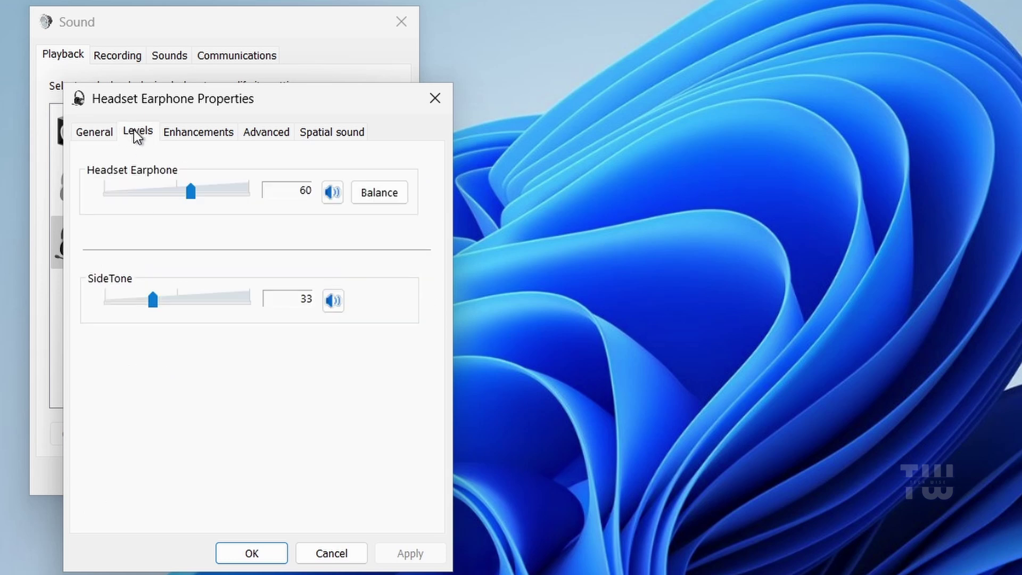
drag(192, 191, 249, 190)
click(276, 546)
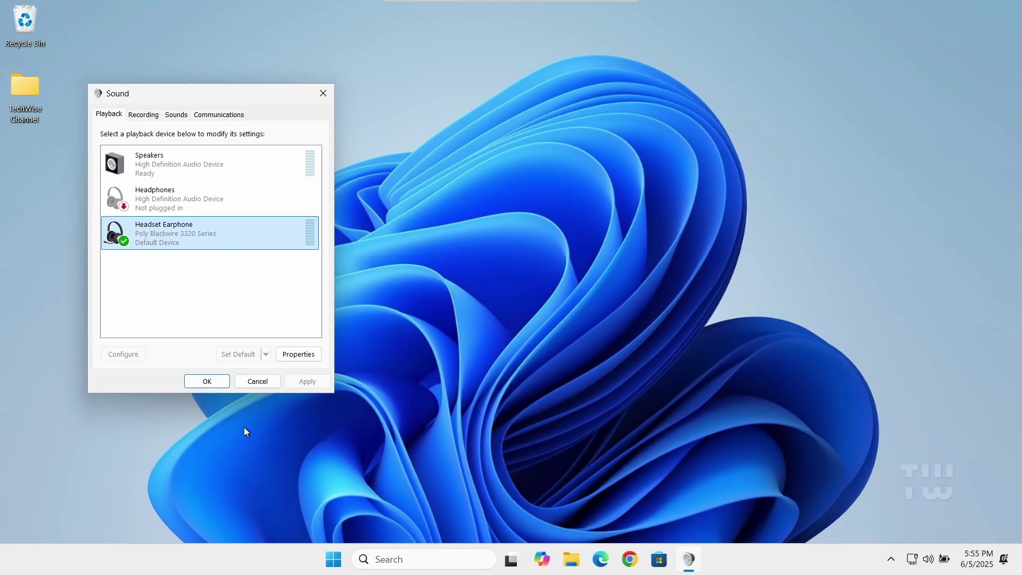
click(323, 94)
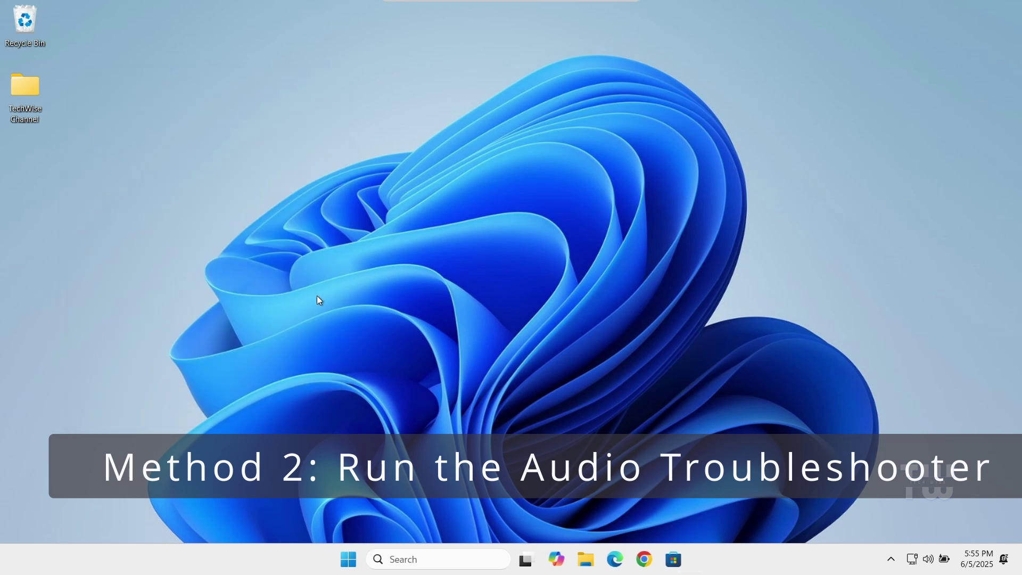
click(414, 564)
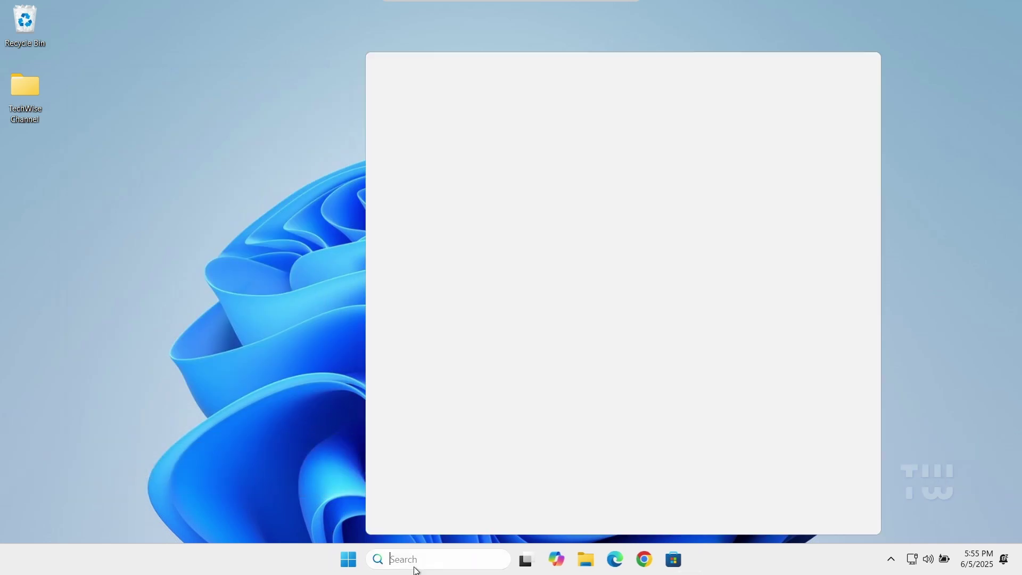
text(settings)
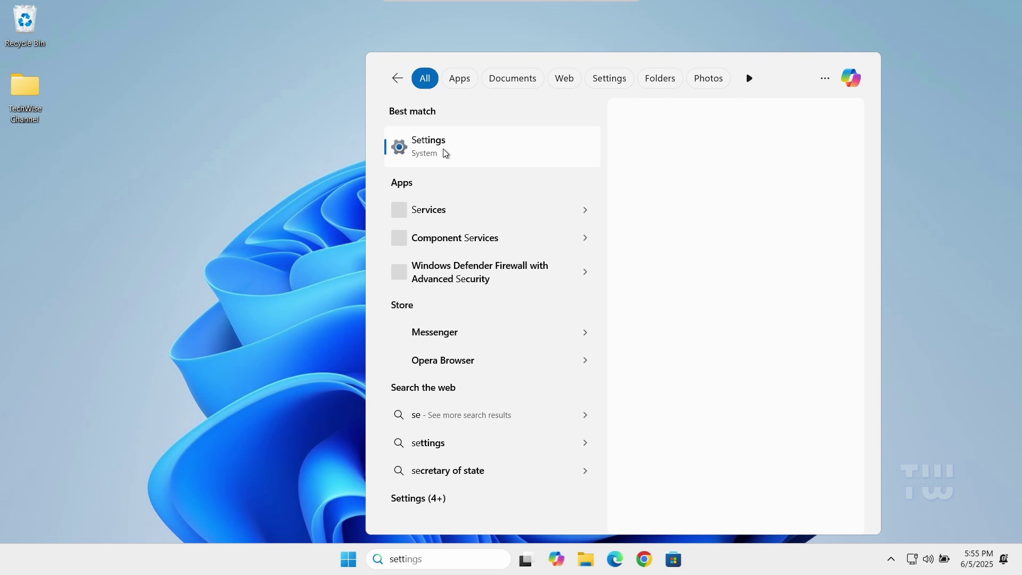
- Open Settings and go to System > Troubleshoot > Other troubleshooters
click(442, 152)
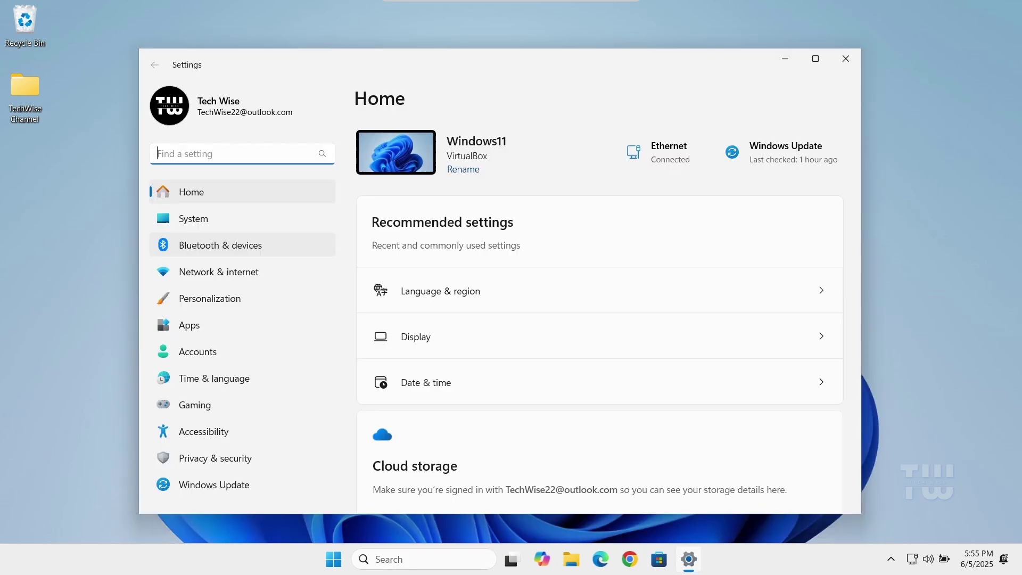
click(261, 217)
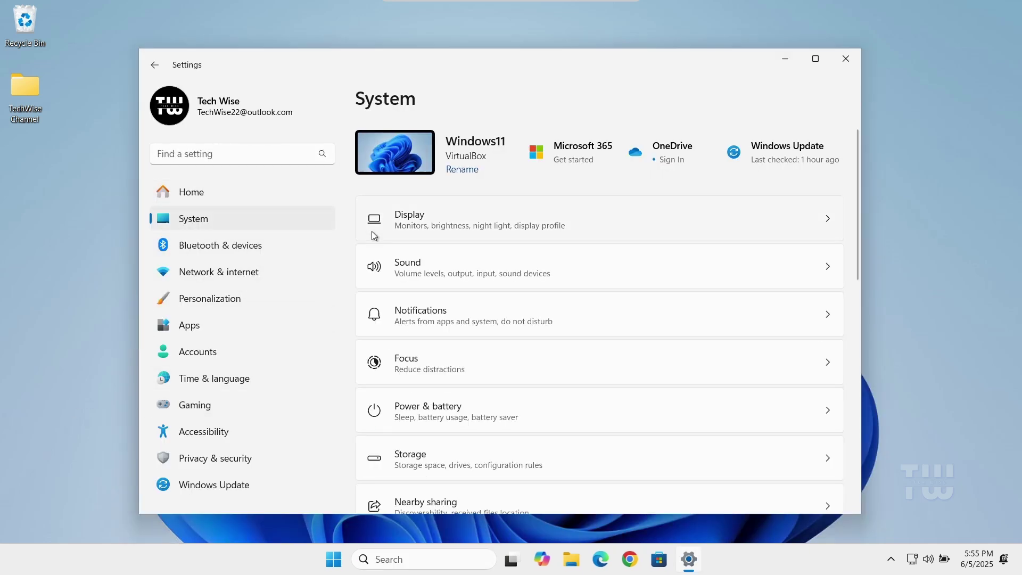
scroll(451, 260, down, 5)
click(456, 347)
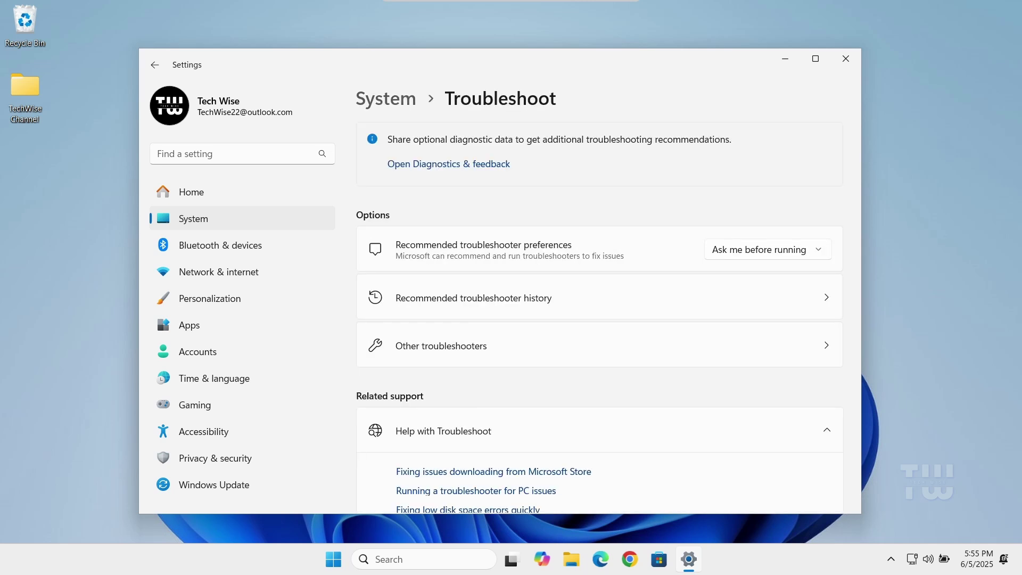
click(512, 355)
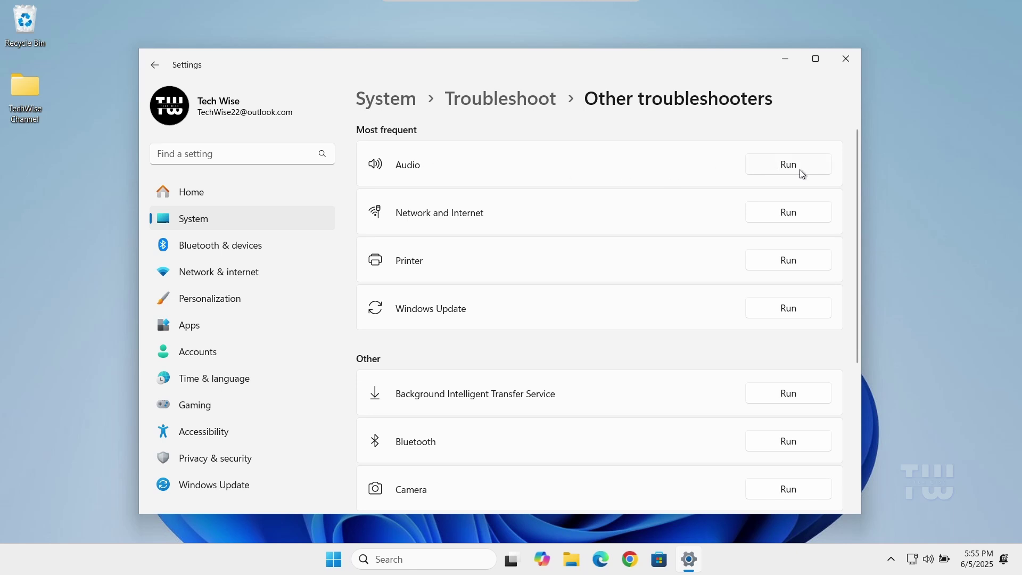
- Run the Audio troubleshooter, close Settings, and launch Device Manager from the Start menu
click(799, 169)
scroll(368, 340, down, 5)
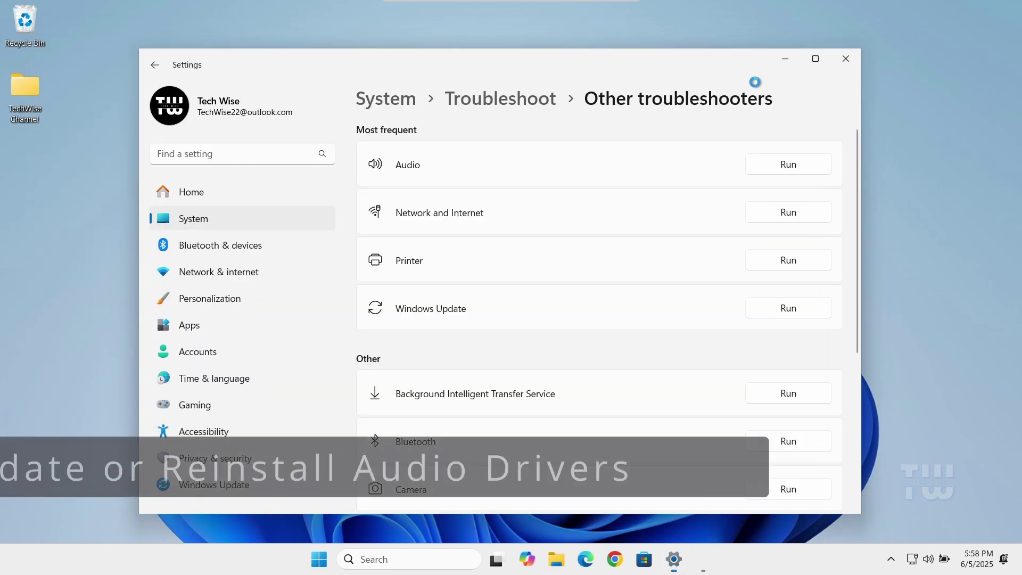
click(844, 60)
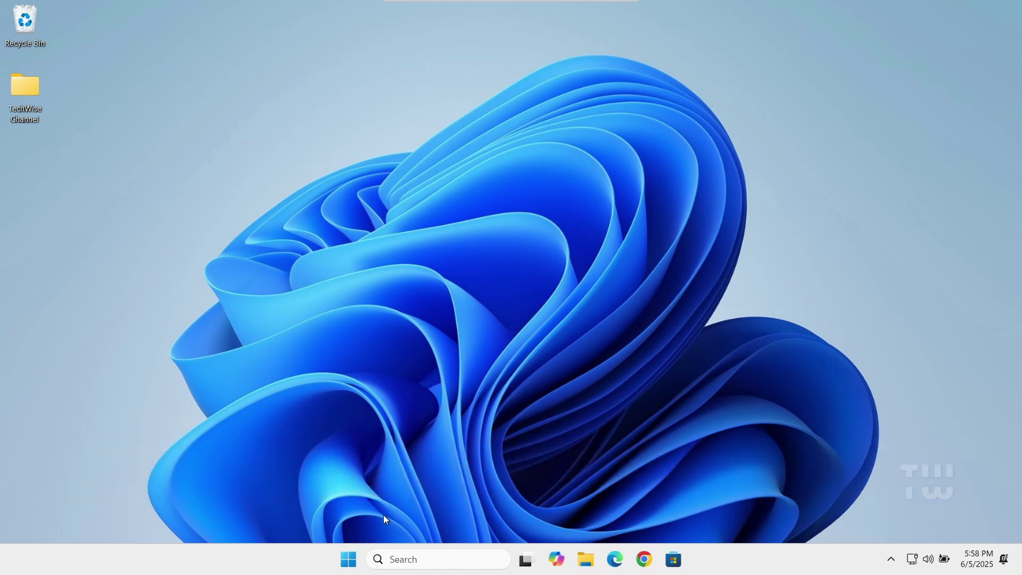
right_click(349, 559)
click(342, 269)
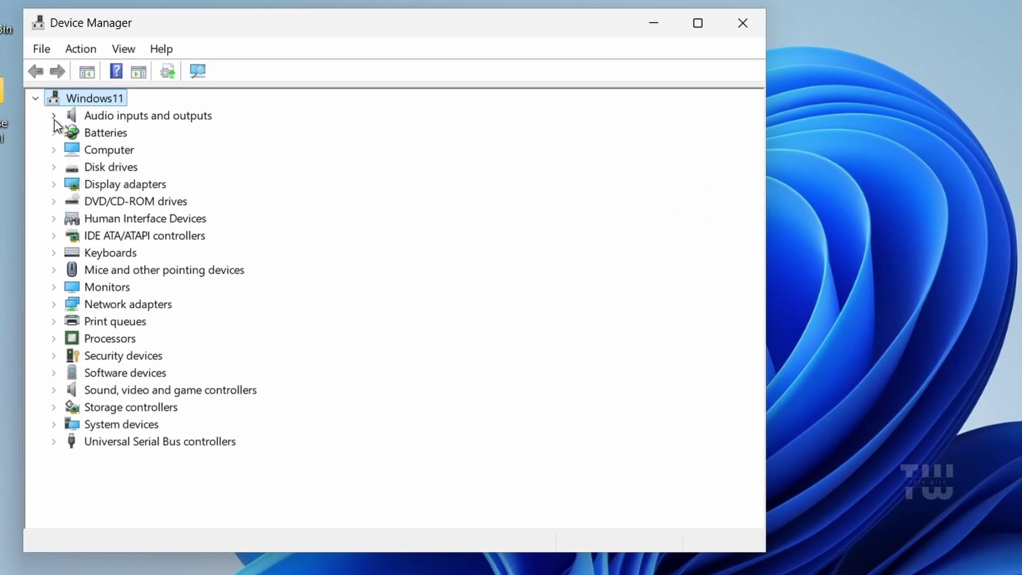
- Uninstall the Headset Earphone under Audio inputs and outputs, then scan for hardware changes
click(48, 120)
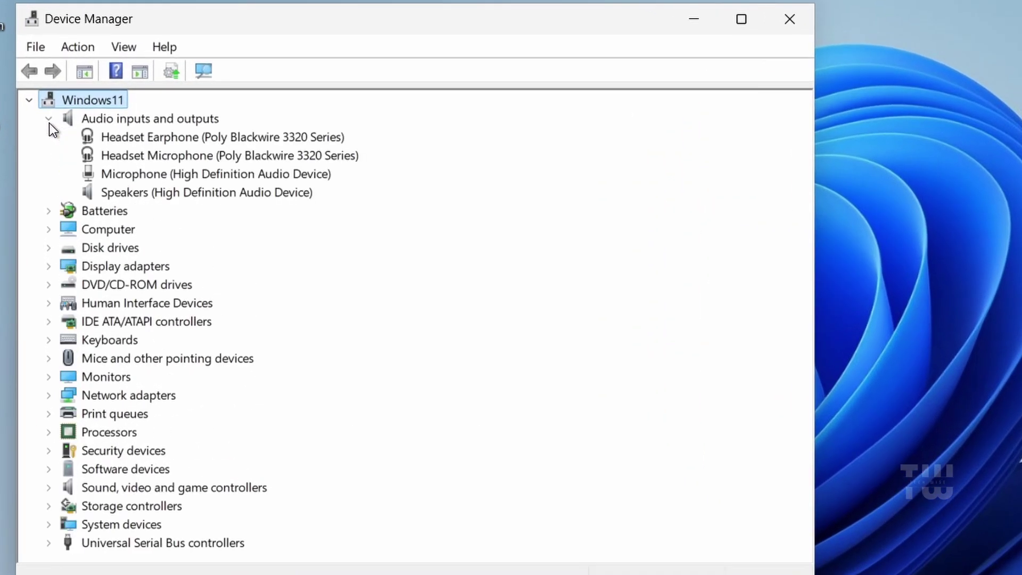
right_click(167, 136)
click(280, 195)
click(760, 466)
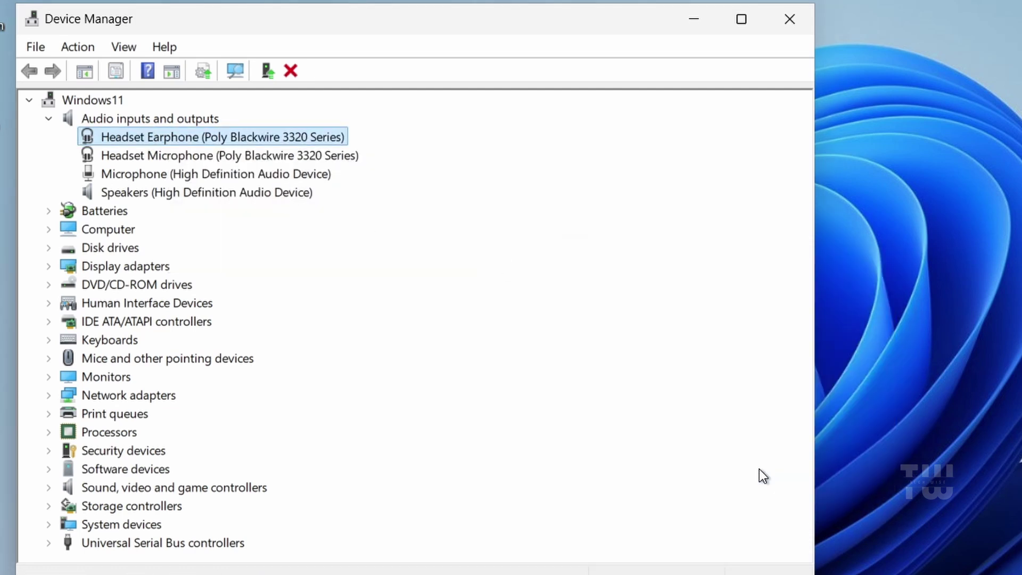
click(78, 49)
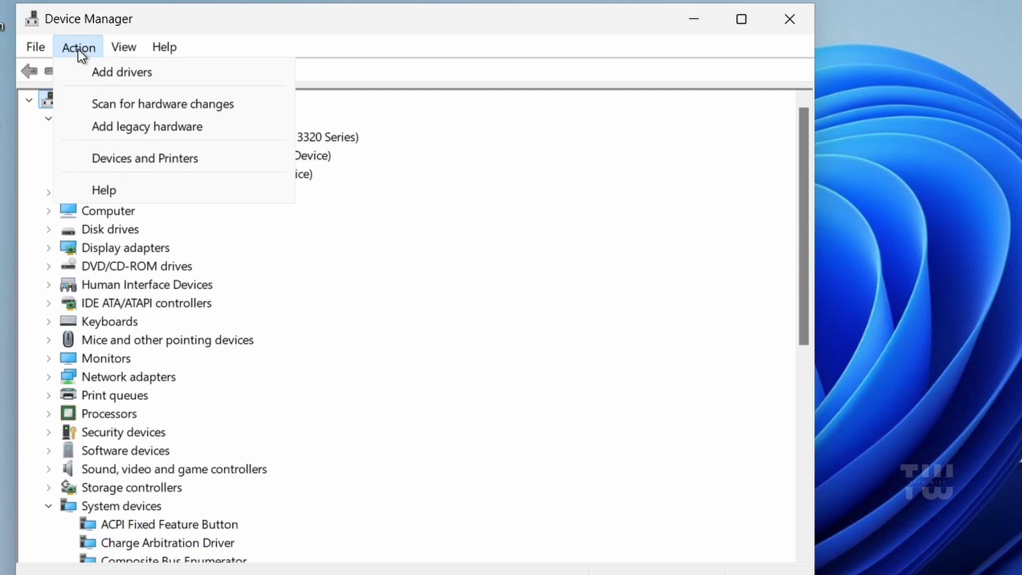
click(123, 104)
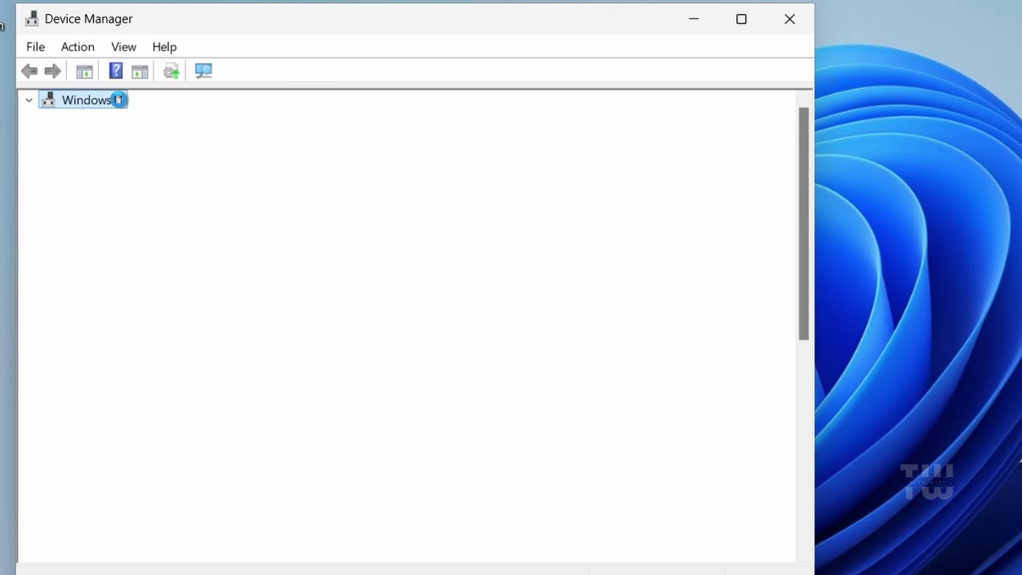
- Close and relaunch Device Manager, expanding Audio inputs and outputs again
click(786, 22)
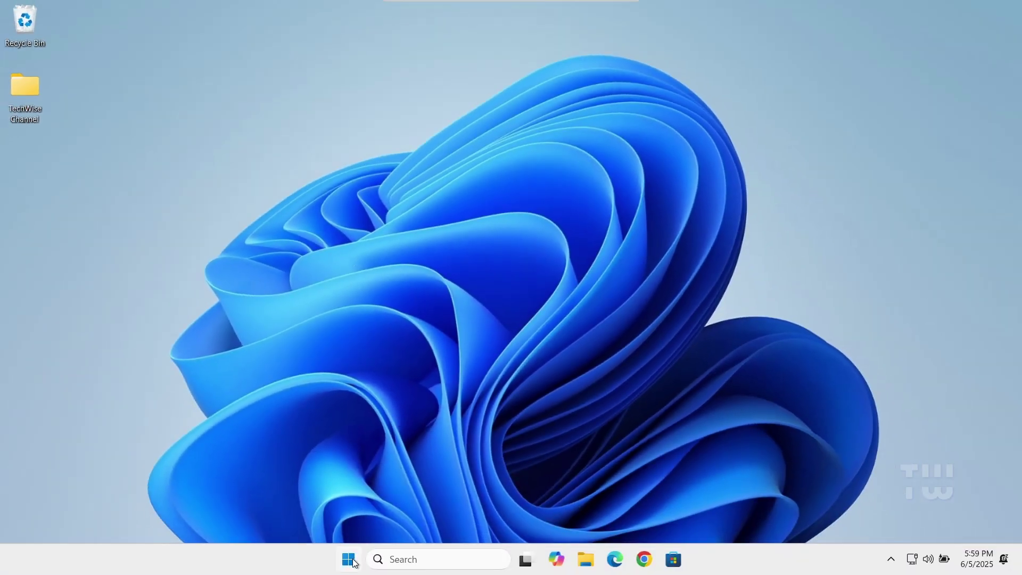
right_click(351, 559)
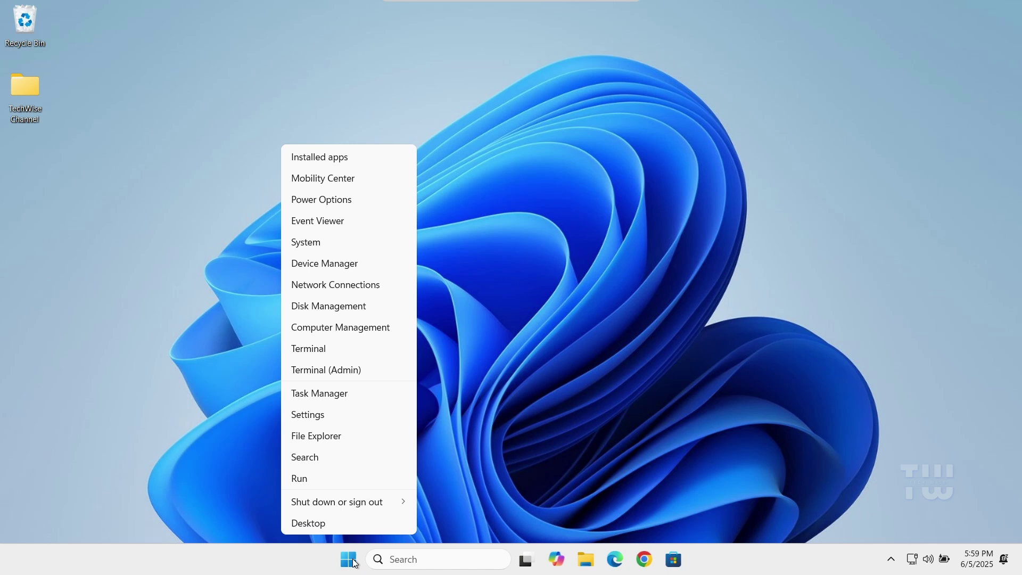
click(340, 270)
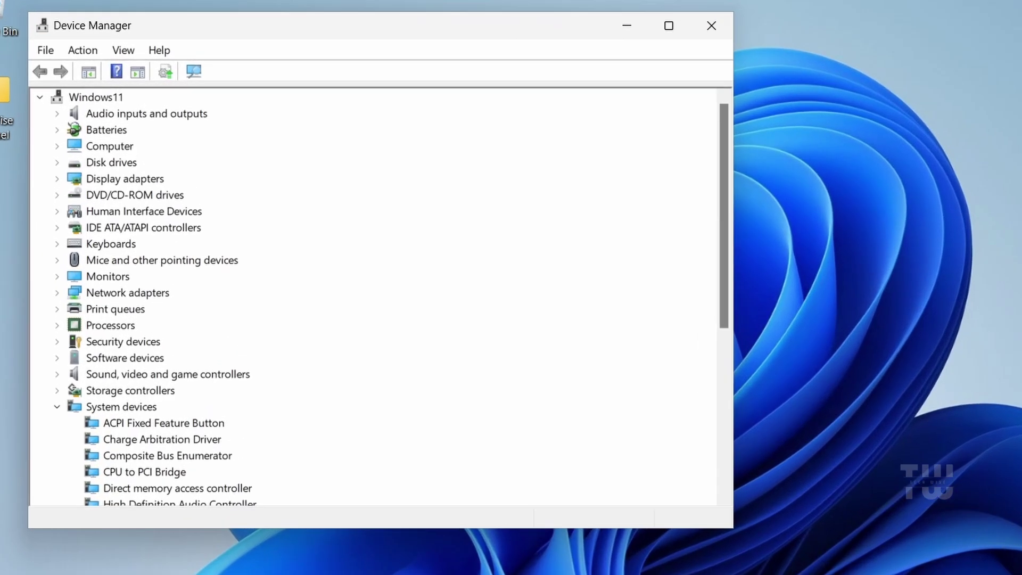
click(49, 118)
- Search automatically for a newer Headset Earphone driver, then check Windows Update and close it
right_click(158, 140)
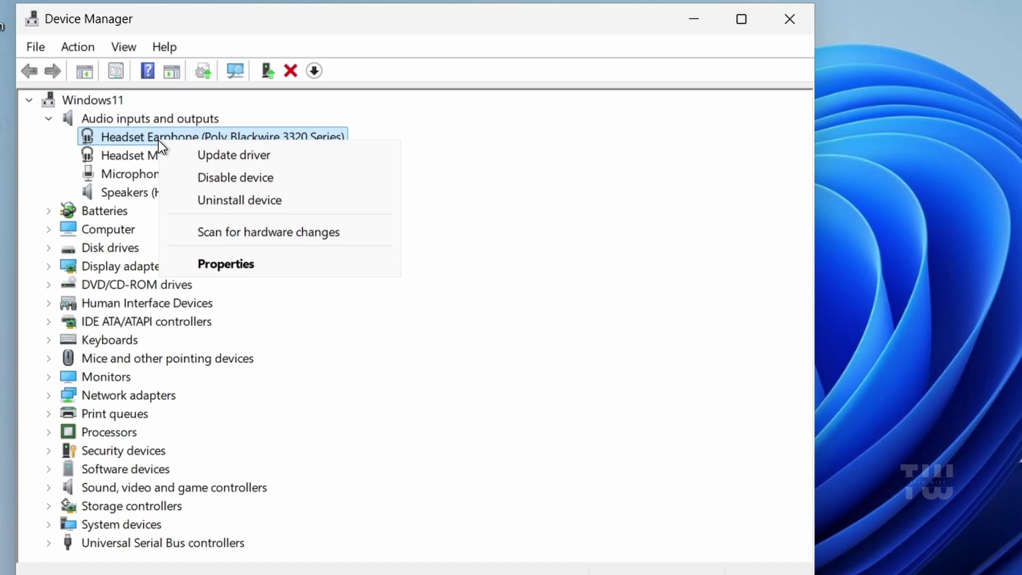
click(266, 156)
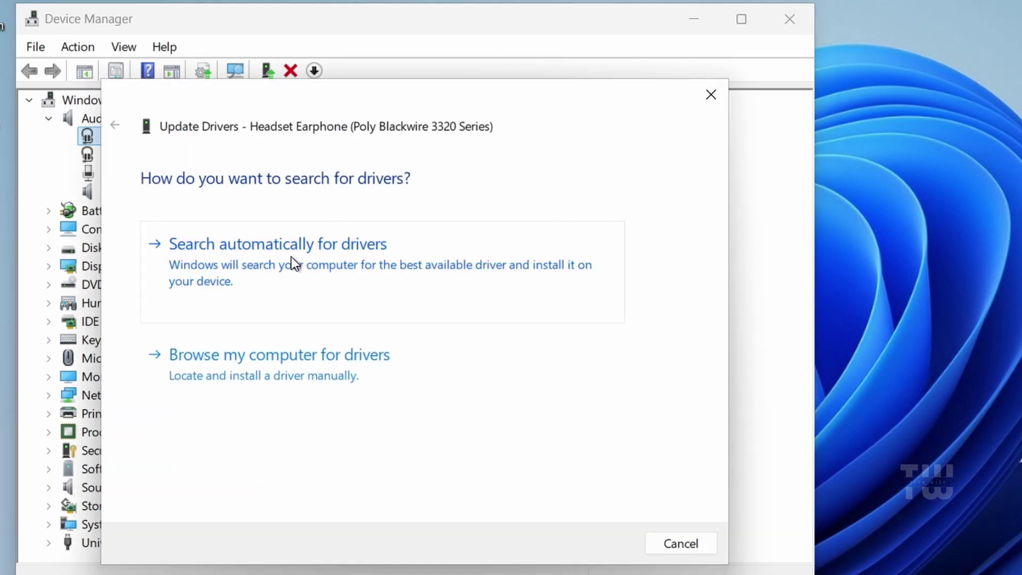
click(290, 265)
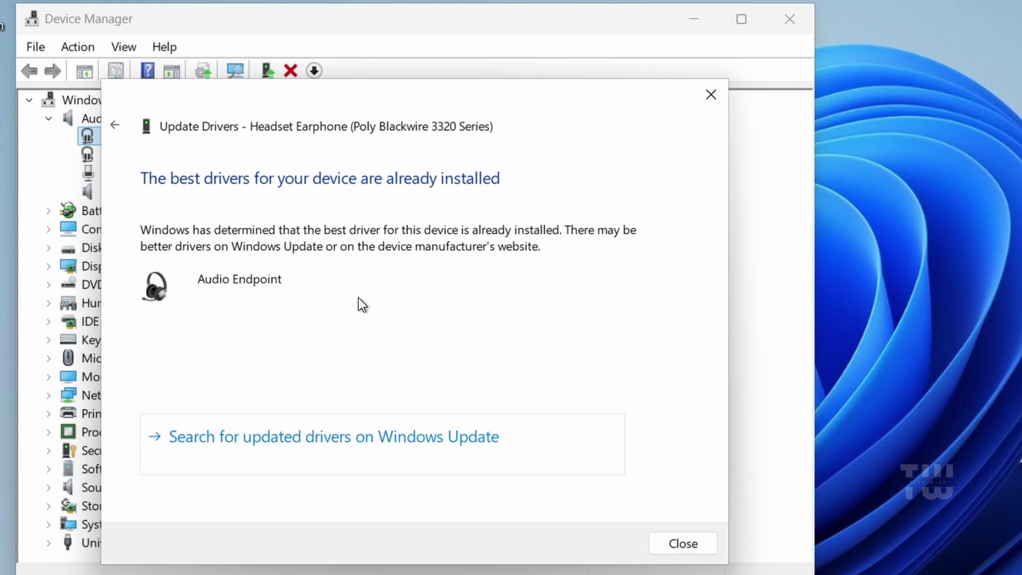
click(325, 438)
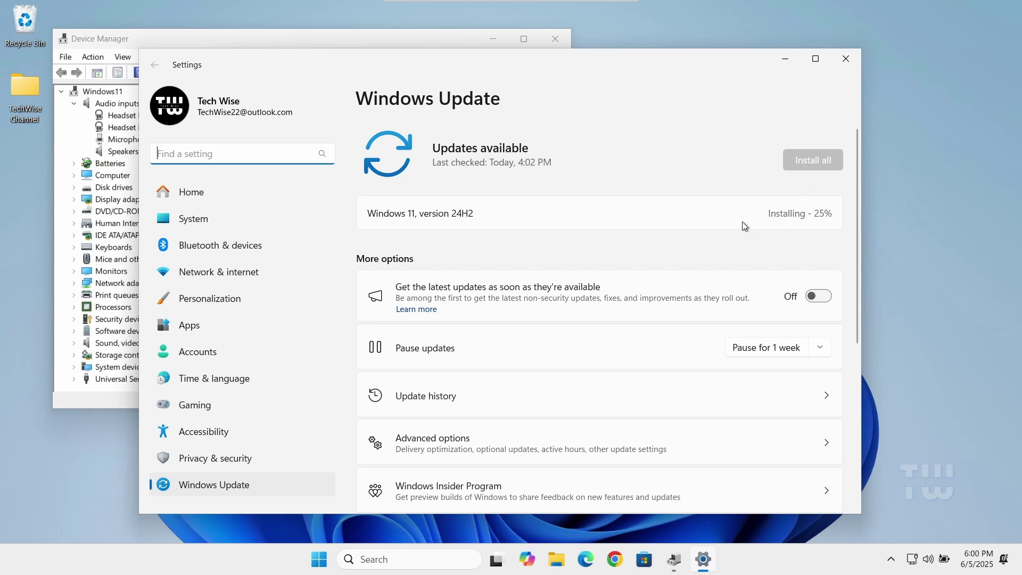
click(846, 59)
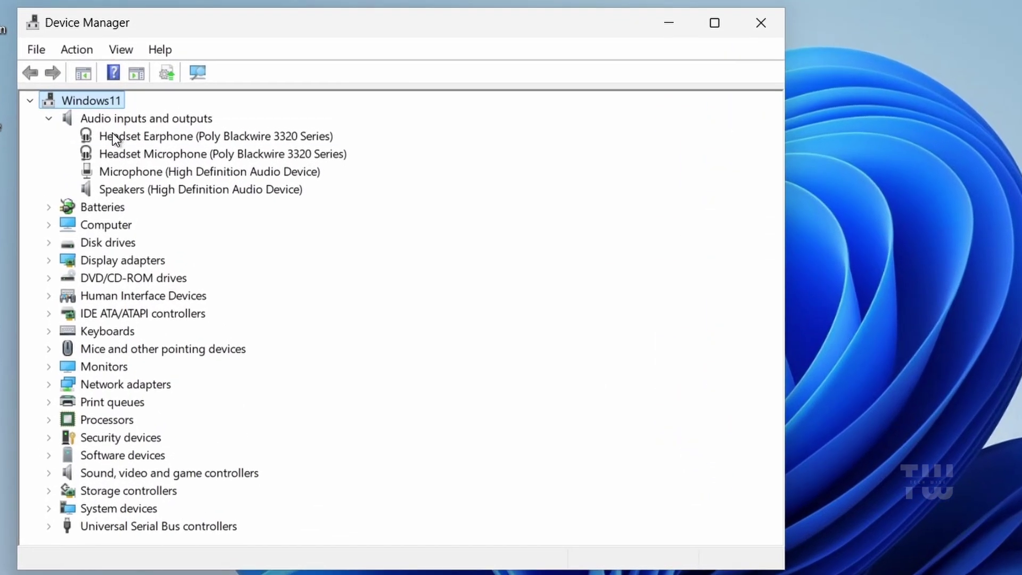
- Reinstall the Headset Earphone with the local Audio Endpoint driver, then close Device Manager
right_click(113, 132)
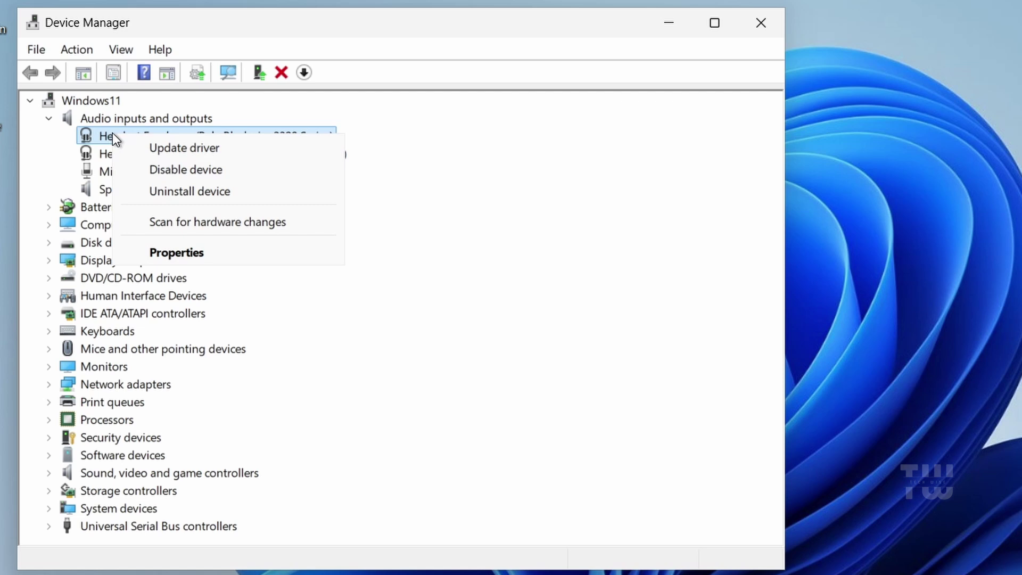
click(147, 147)
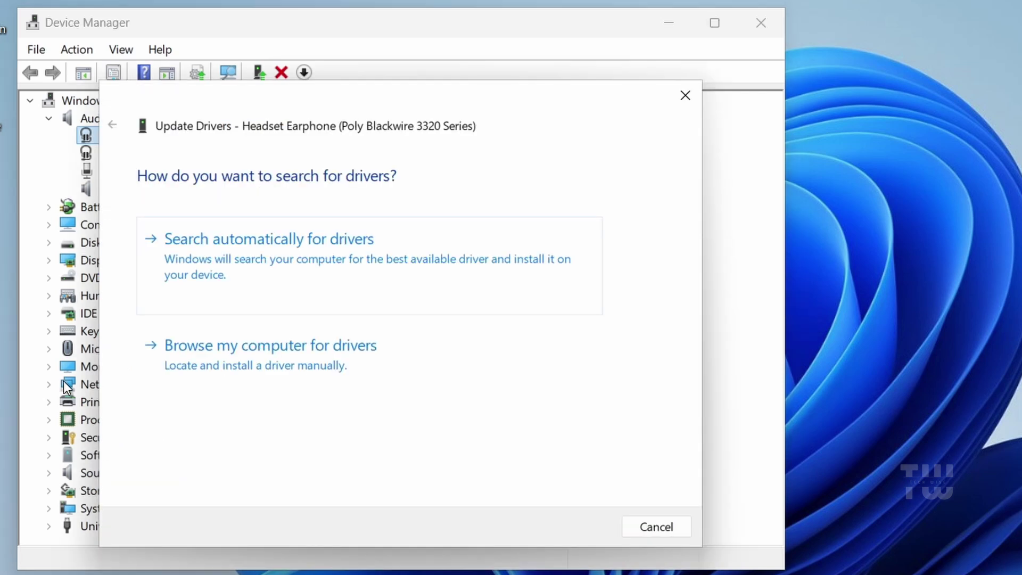
click(313, 377)
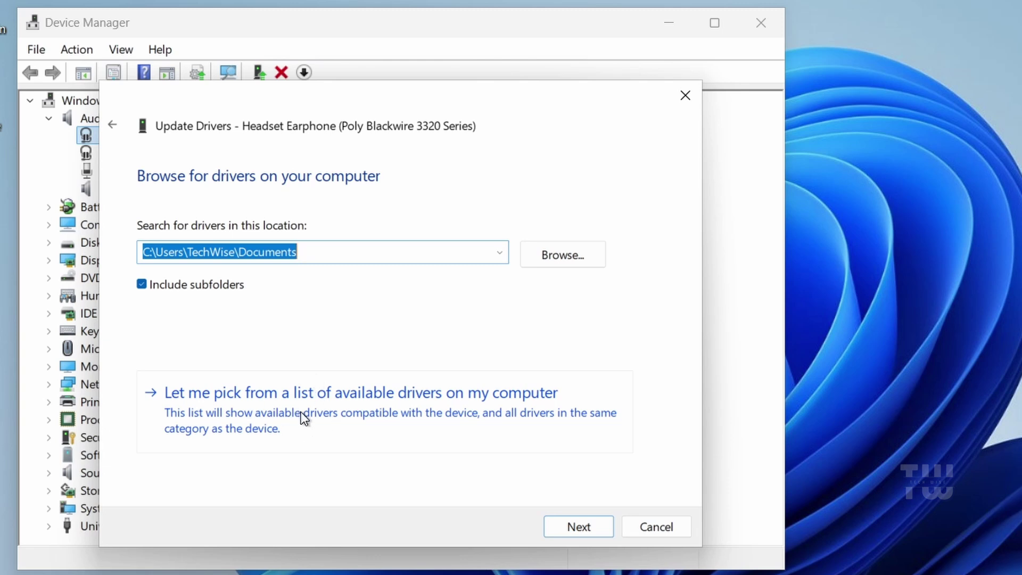
click(301, 411)
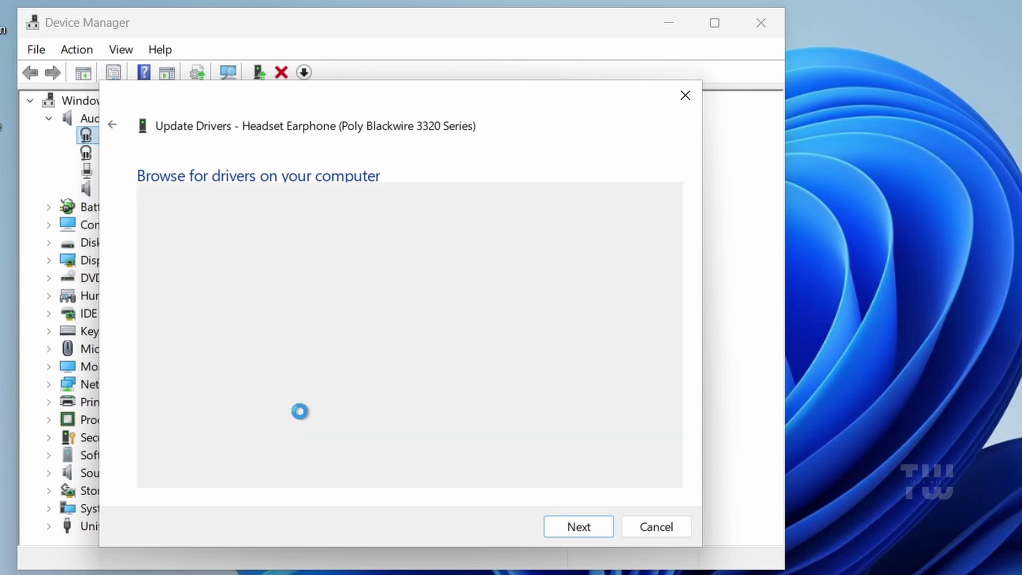
click(190, 347)
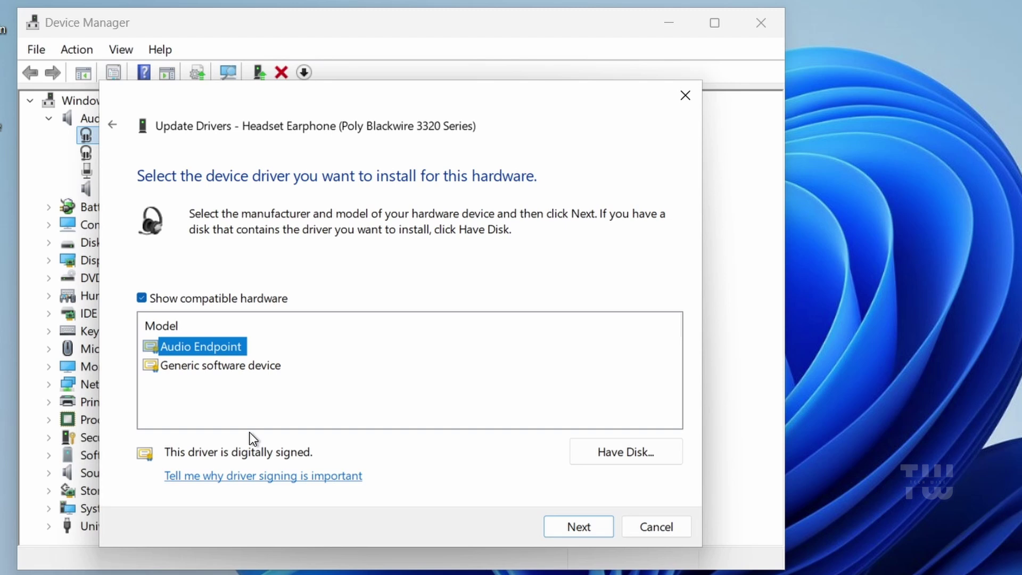
click(577, 527)
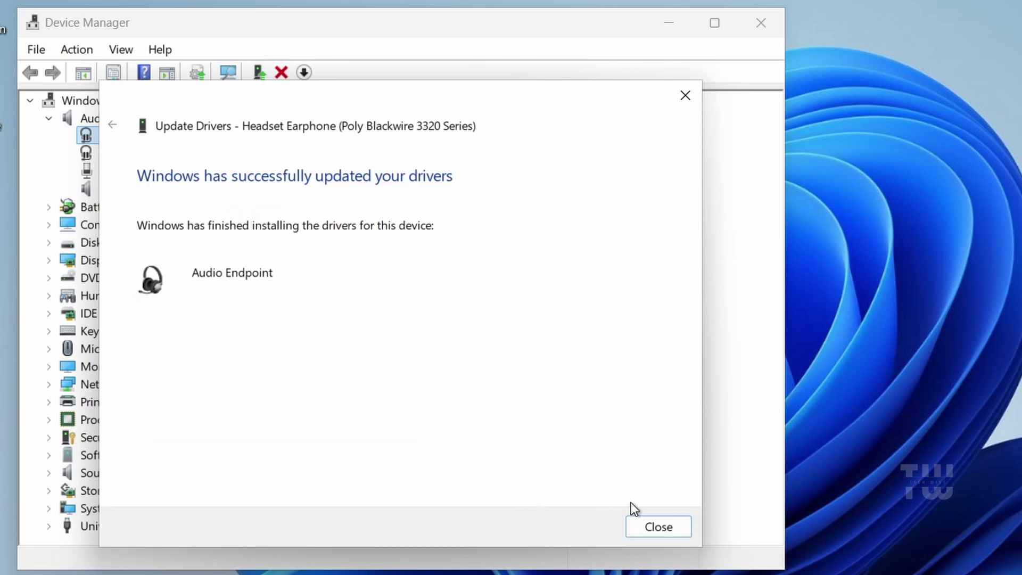
click(658, 528)
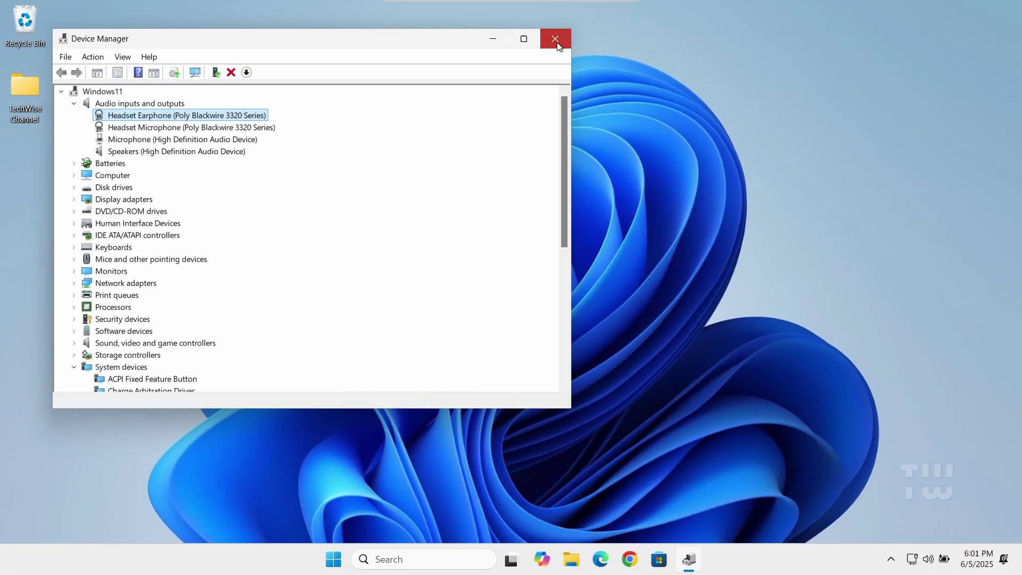
click(575, 44)
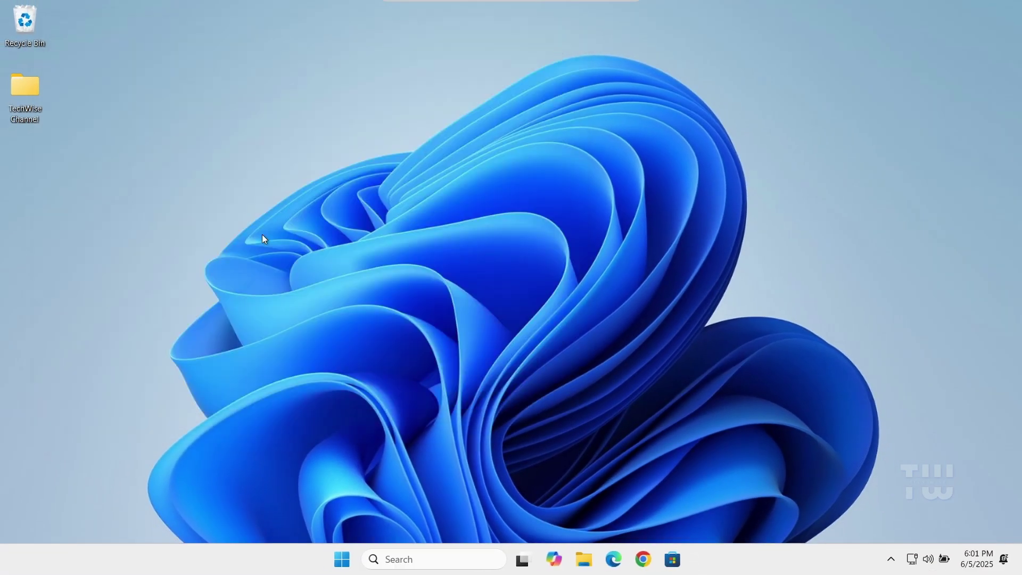
- Turn on Microphone access and desktop app microphone access in Privacy & security, then close Settings
right_click(348, 559)
click(308, 414)
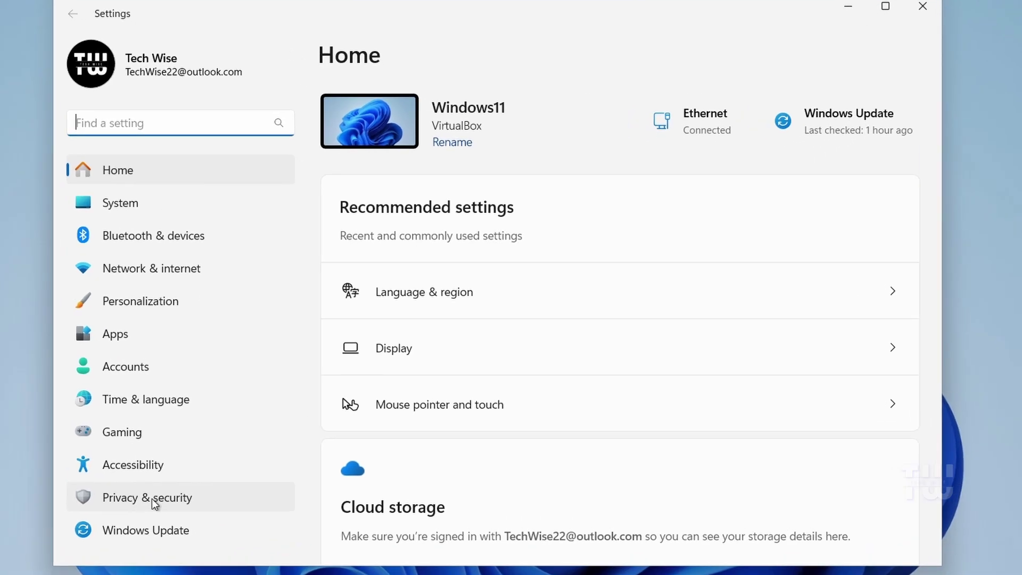
click(152, 498)
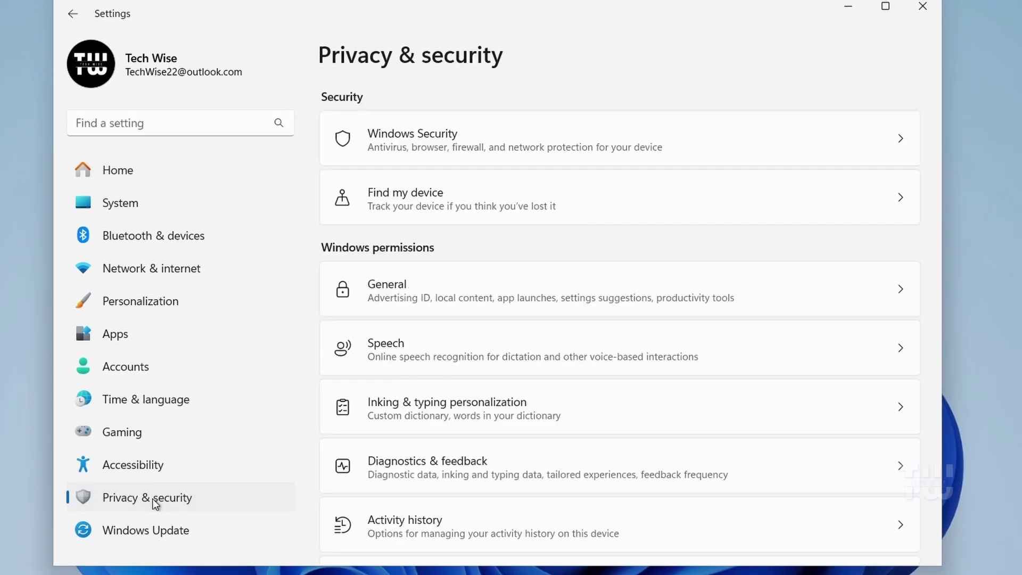
scroll(429, 318, down, 3)
scroll(429, 318, down, 3)
click(425, 417)
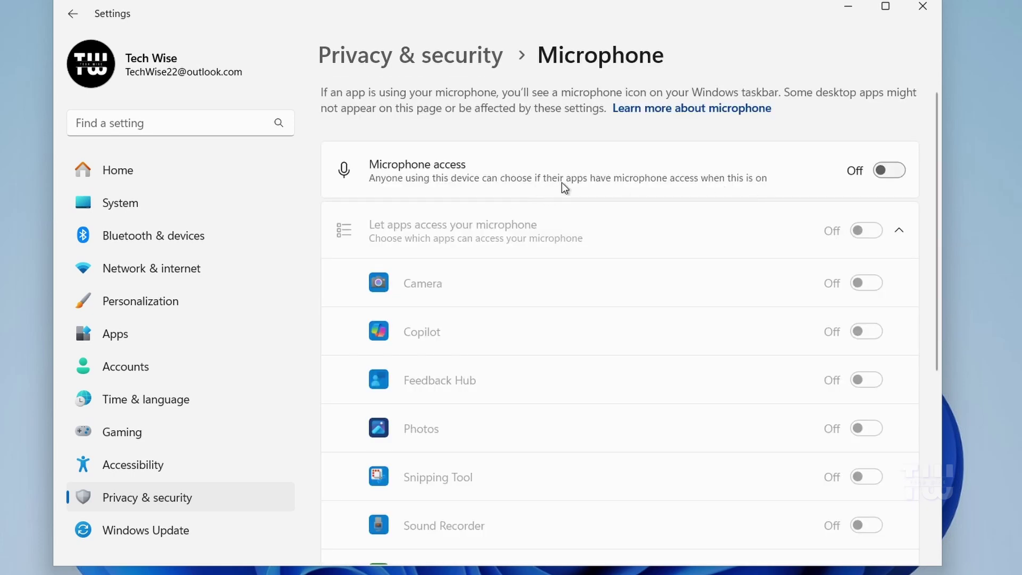
click(885, 172)
scroll(813, 266, down, 1)
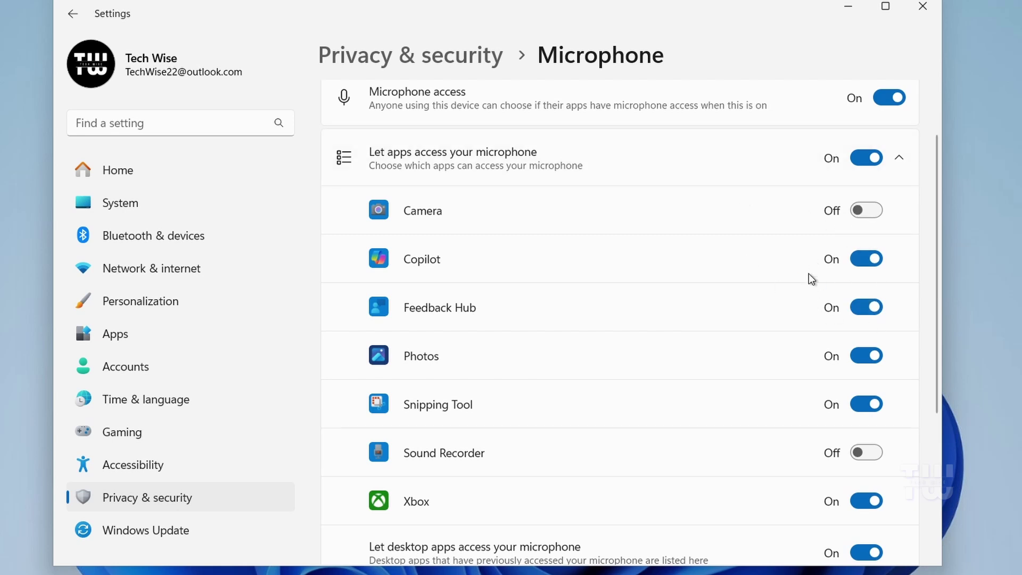
scroll(808, 274, down, 3)
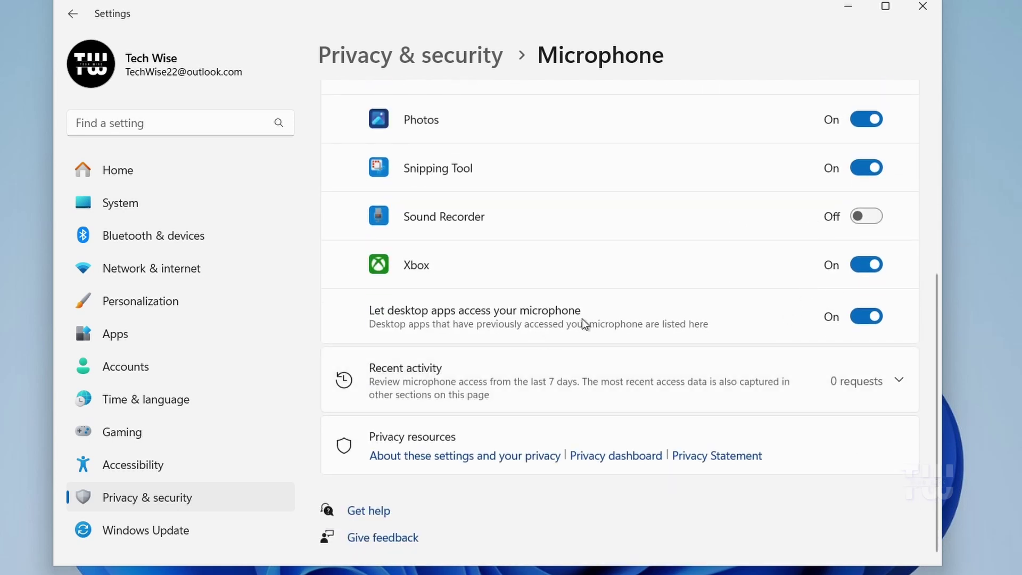
click(859, 318)
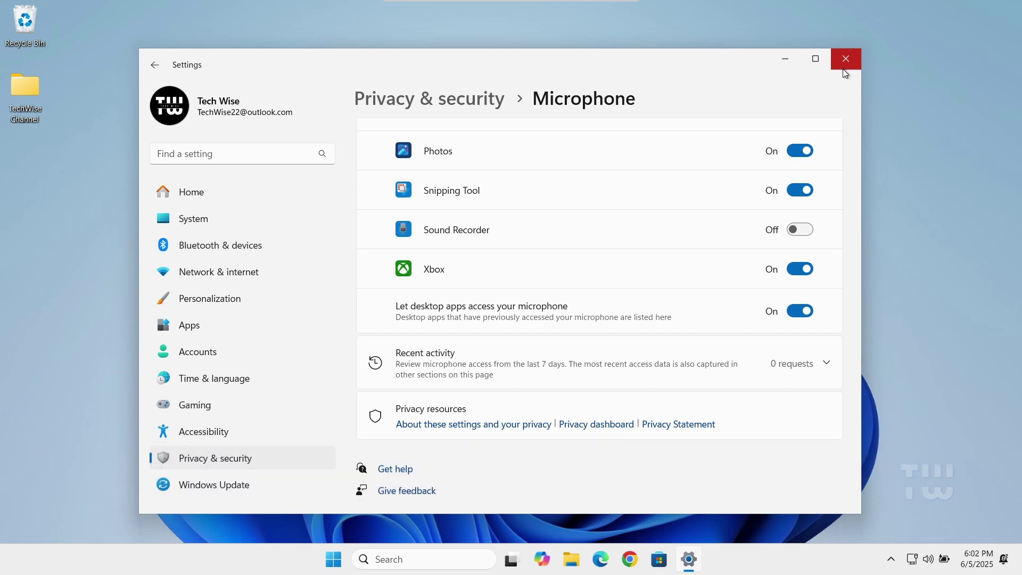
click(843, 69)
right_click(350, 559)
- Reach Advanced system settings through Settings' System > About page
click(330, 421)
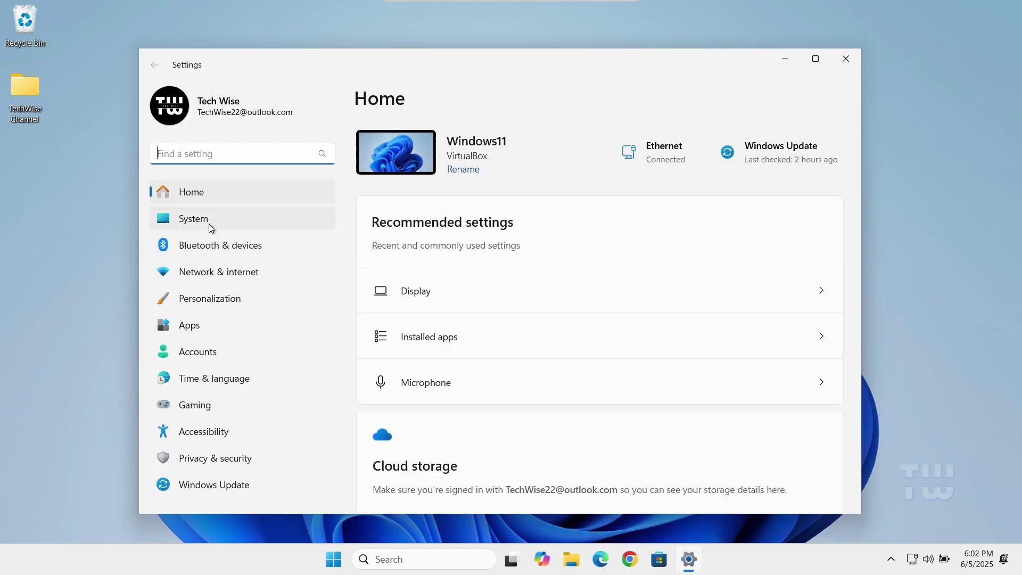
click(209, 223)
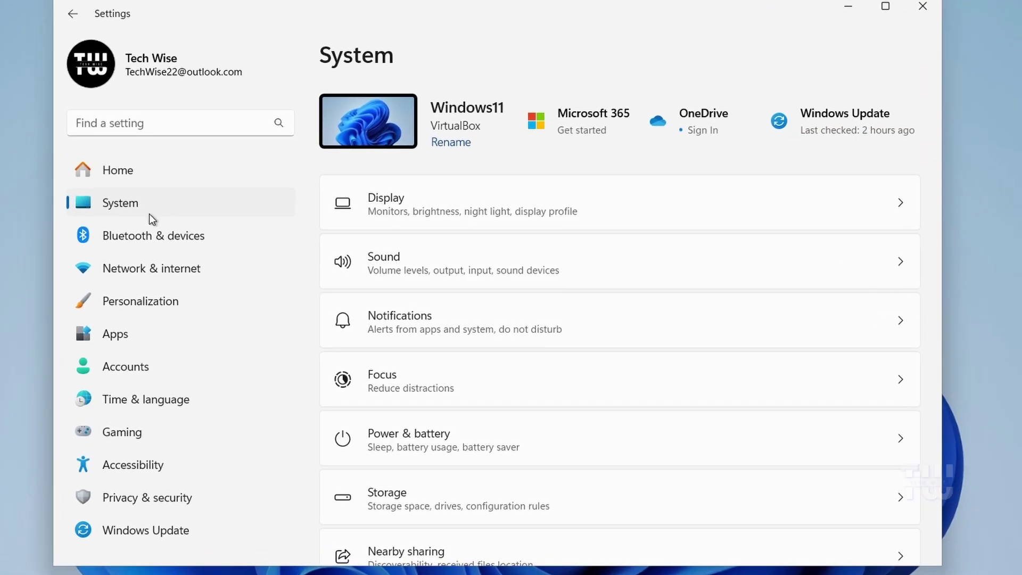
scroll(527, 336, down, 5)
scroll(527, 336, down, 3)
click(443, 506)
scroll(592, 329, down, 1)
scroll(592, 328, down, 3)
scroll(593, 328, down, 3)
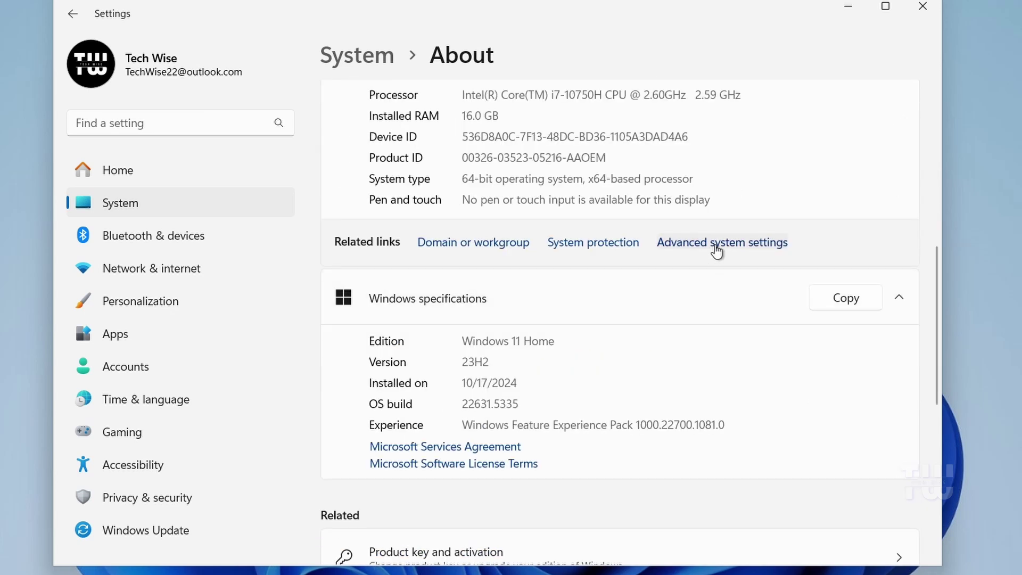
click(716, 244)
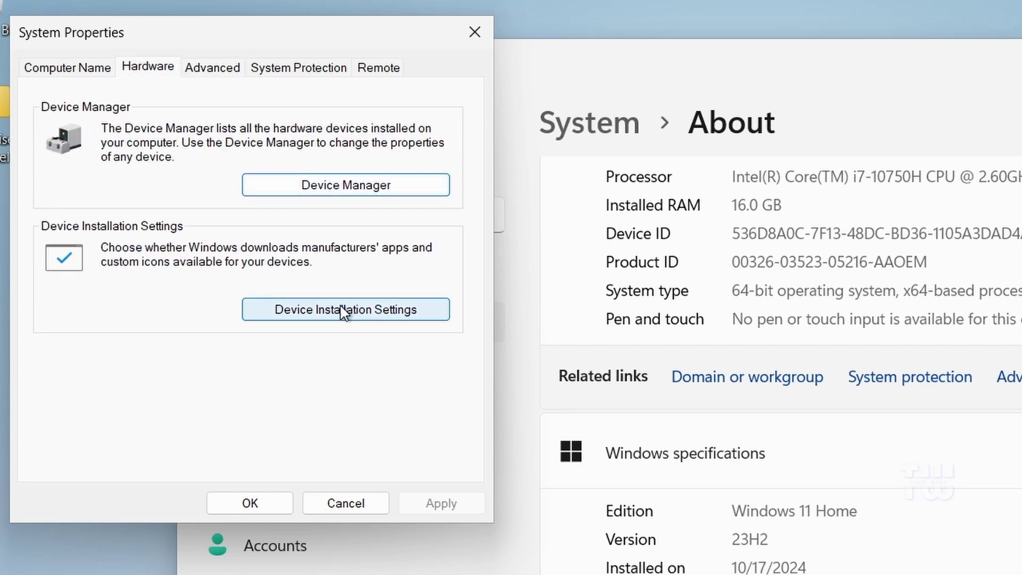
- Set Device Installation Settings to No, save the change, and close Settings
click(380, 316)
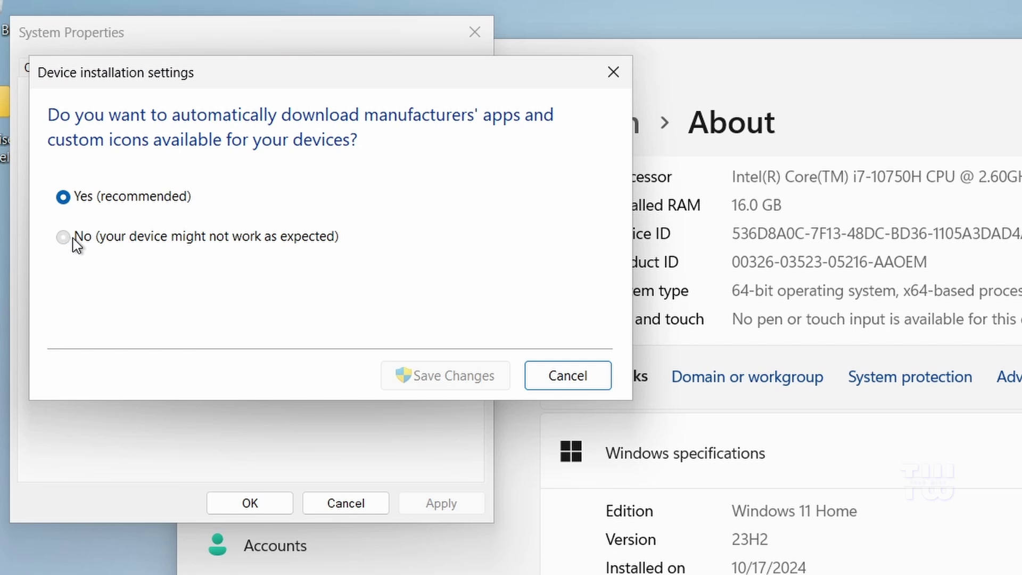
click(74, 238)
click(473, 373)
click(278, 501)
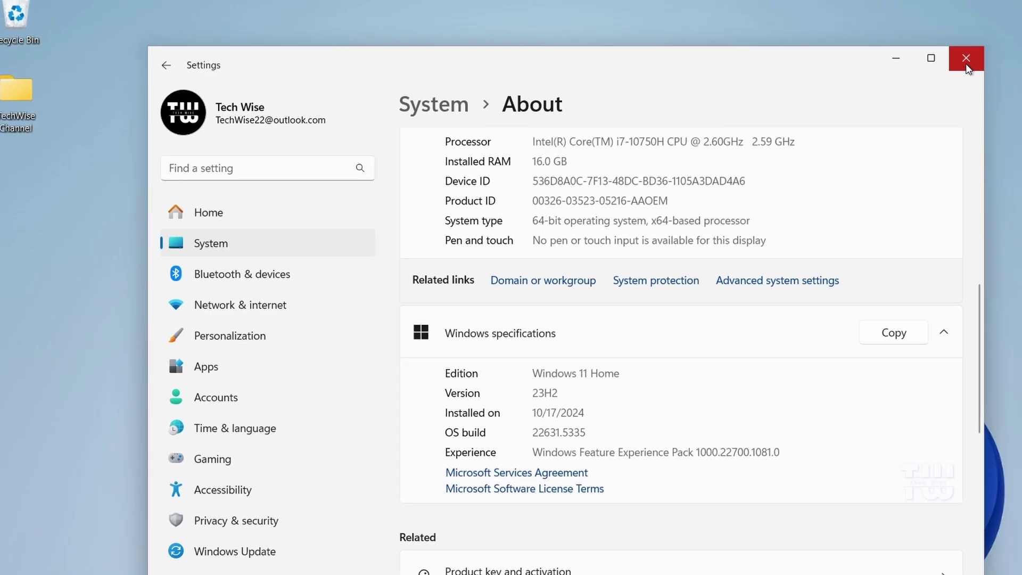
click(966, 67)
click(349, 559)
- Show the Lock, Shut down and Restart power options, then dismiss the Start menu
click(676, 513)
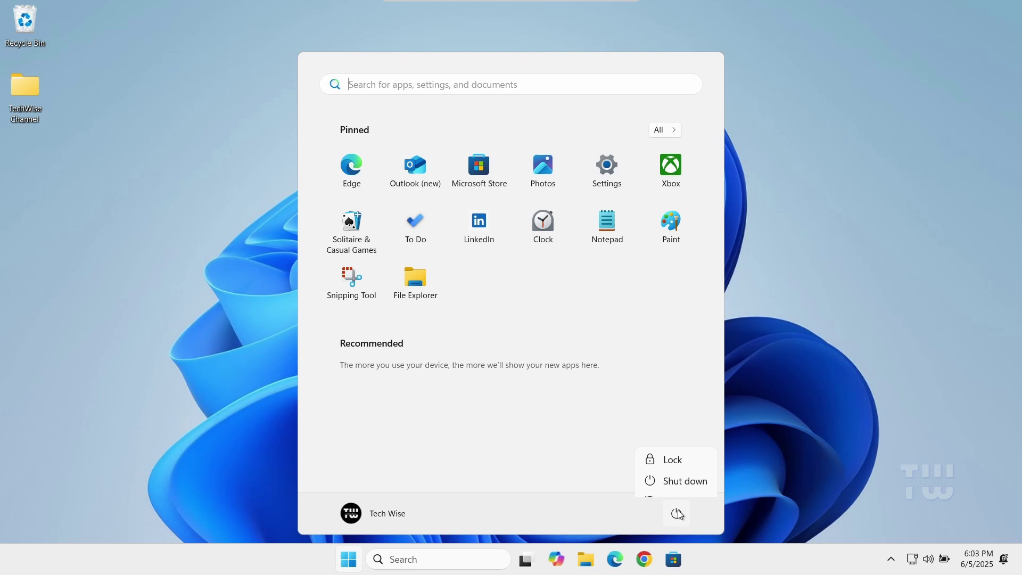
click(758, 456)
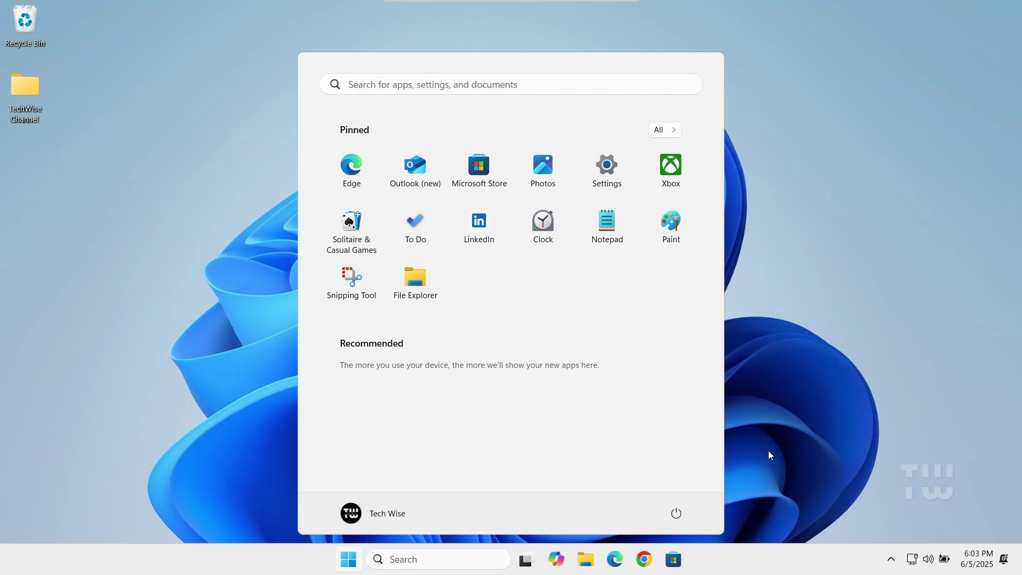